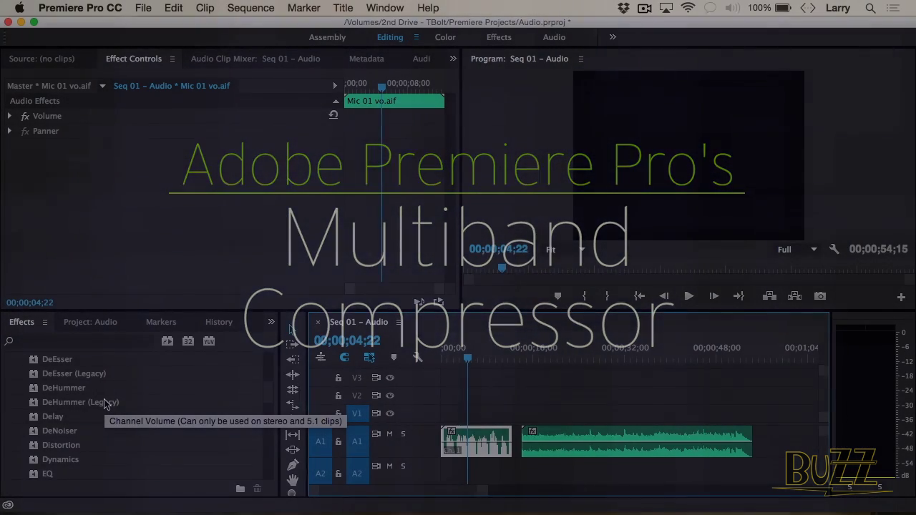
# Step: Apply Multiband Compressor to the Mic 01 vo.aif clip and open its Custom Setup editor
pyautogui.scroll(-5, 106, 405)
pyautogui.scroll(-5, 105, 405)
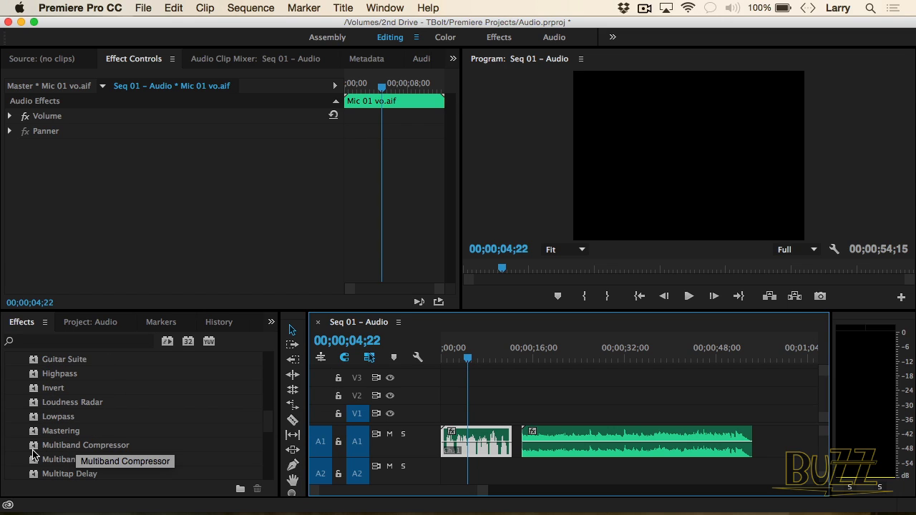
pyautogui.click(33, 449)
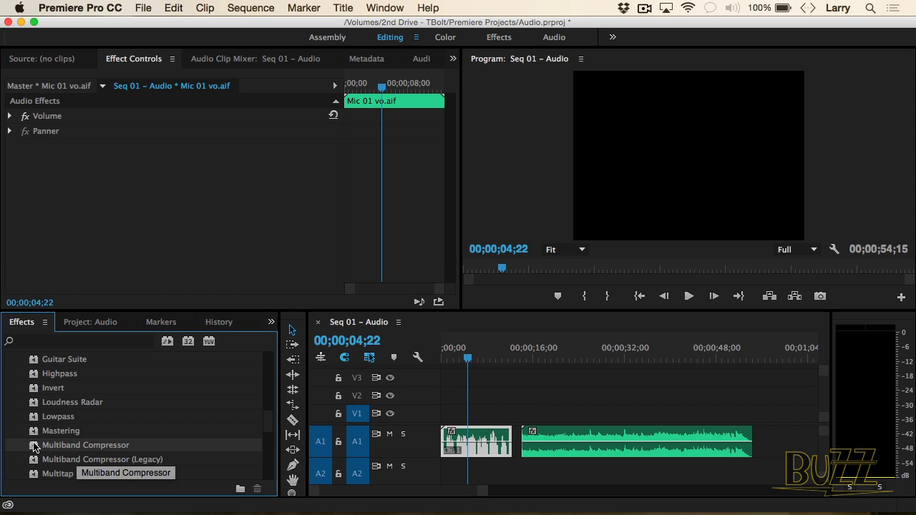
pyautogui.moveTo(34, 447); pyautogui.dragTo(467, 446)
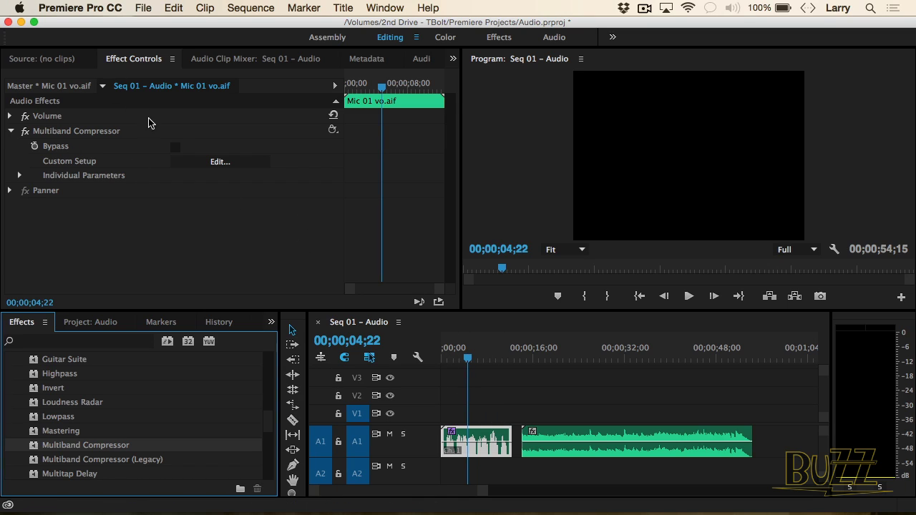
pyautogui.click(222, 163)
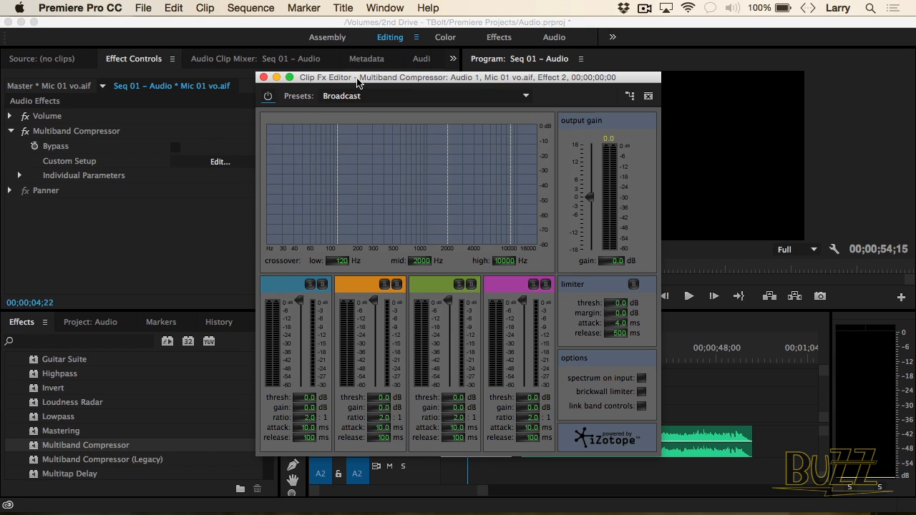
# Step: Move the Clip Fx Editor window up and show the compressor Presets list
pyautogui.moveTo(356, 77); pyautogui.dragTo(334, 16)
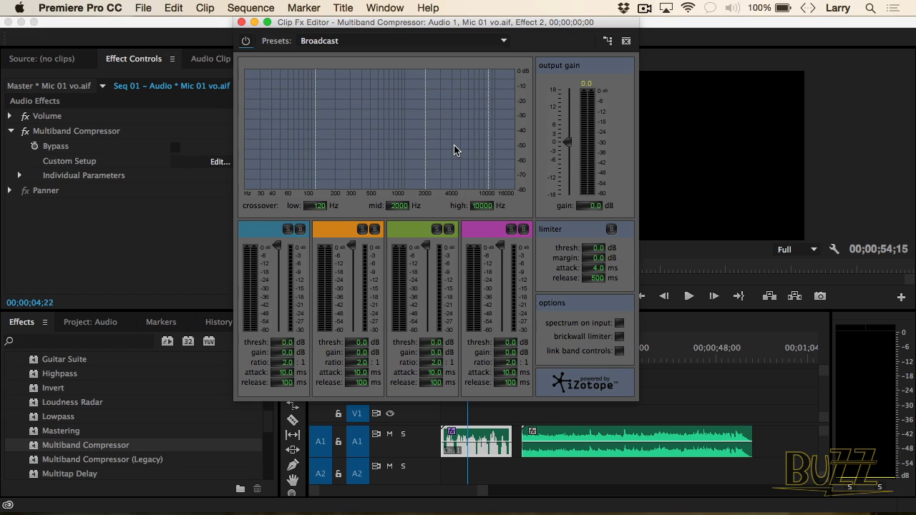
pyautogui.click(363, 43)
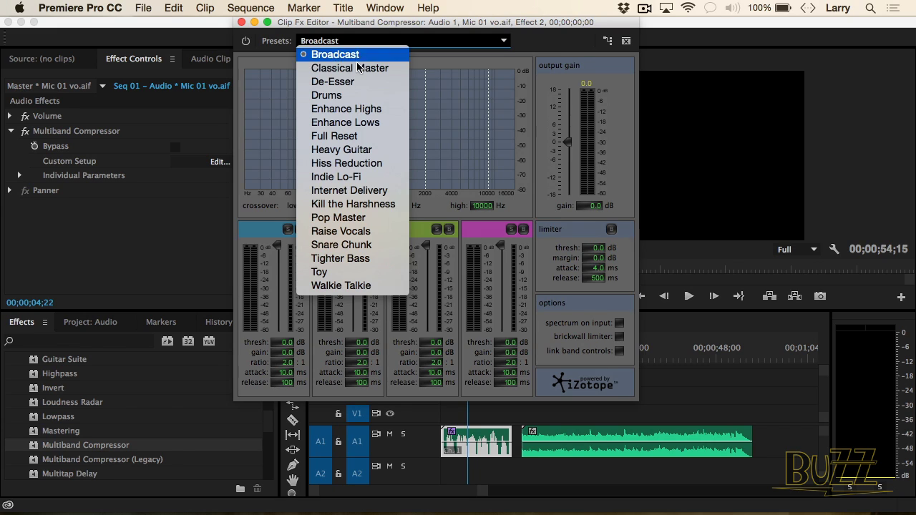
# Step: Try the Drums preset, then switch the compressor to the Broadcast preset
pyautogui.click(348, 108)
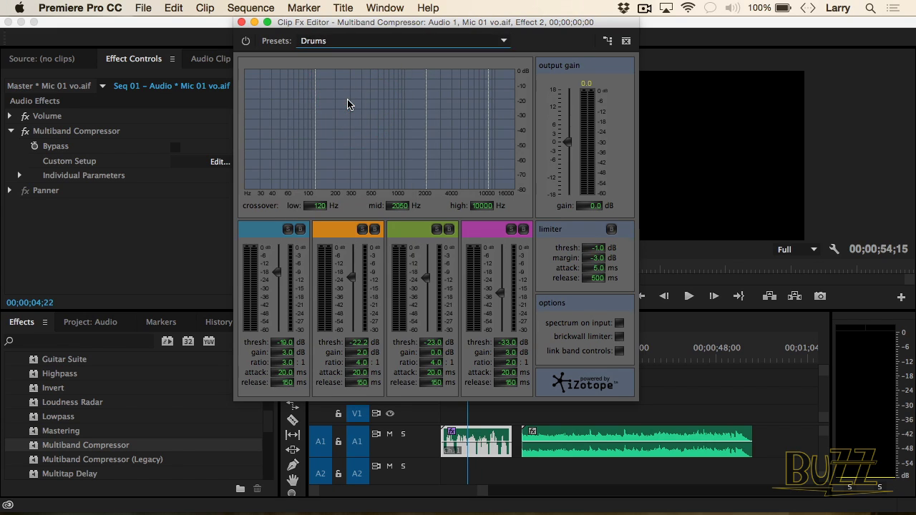
pyautogui.click(353, 41)
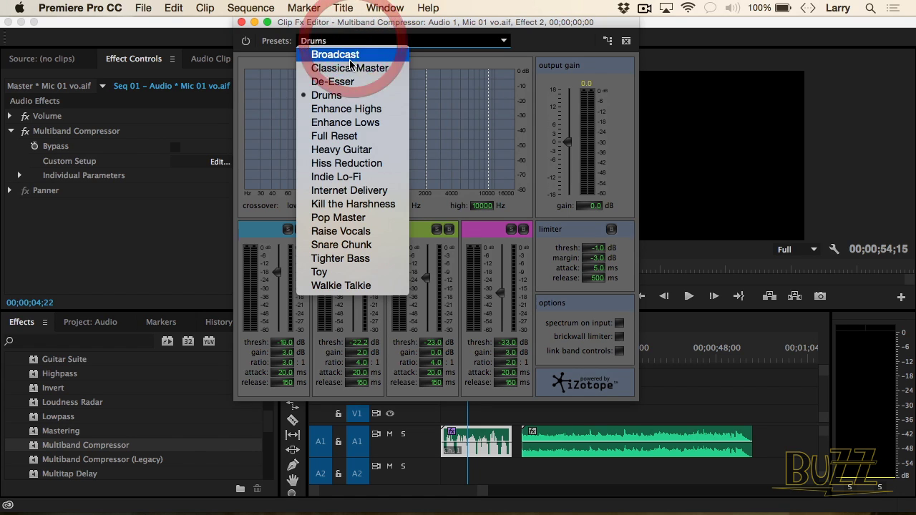
pyautogui.click(348, 56)
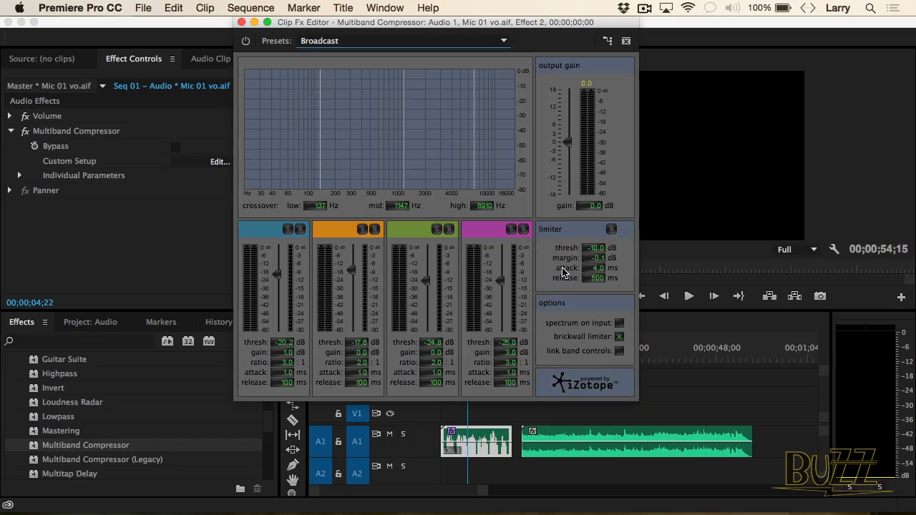
# Step: Set the limiter margin to -3 dB, try -4.5 dB, then restore -3 dB
pyautogui.click(597, 259)
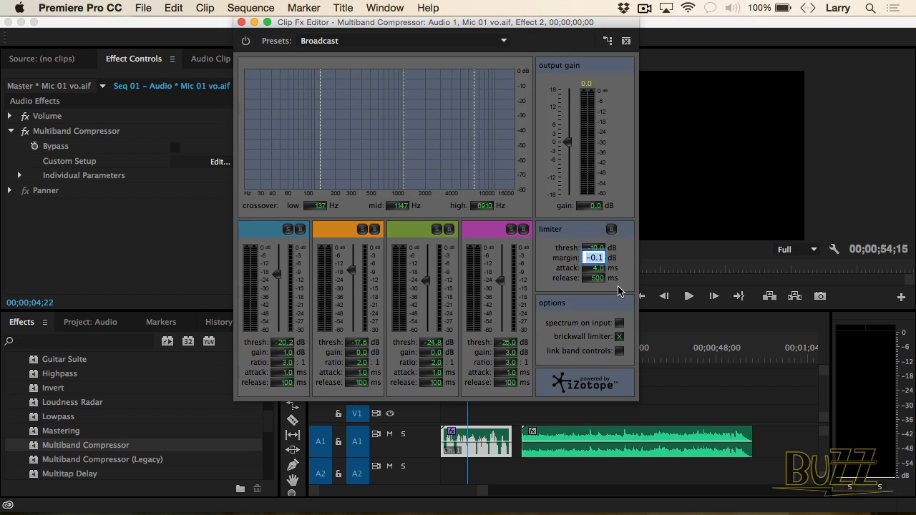
pyautogui.write('-3')
pyautogui.press('Tab')
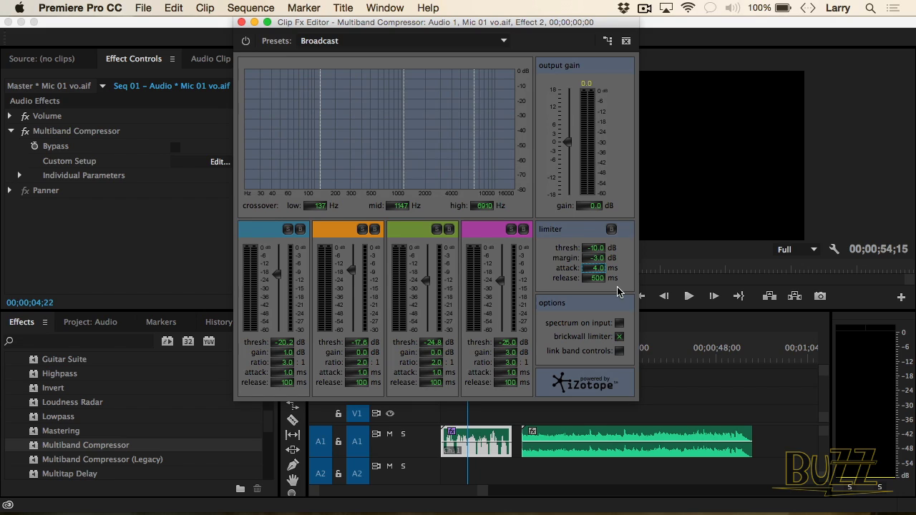
pyautogui.click(594, 258)
pyautogui.write('-')
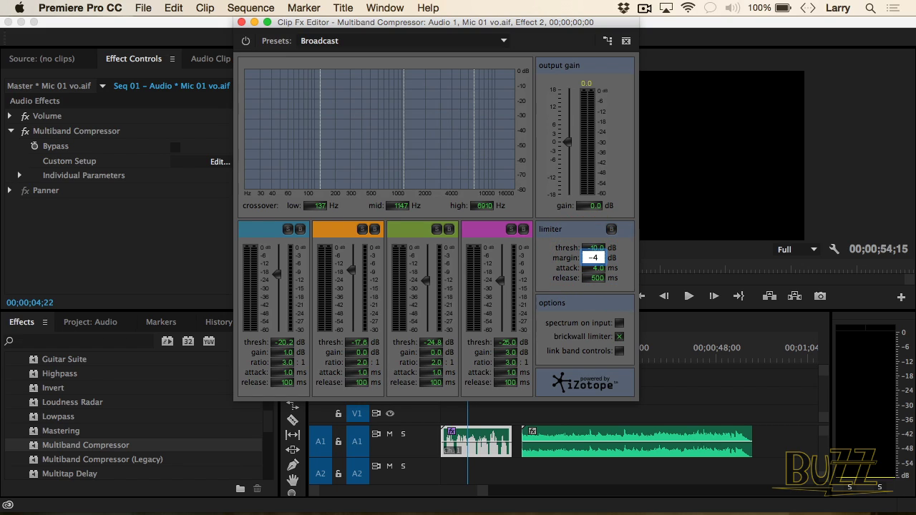
pyautogui.write('4.5')
pyautogui.press('Tab')
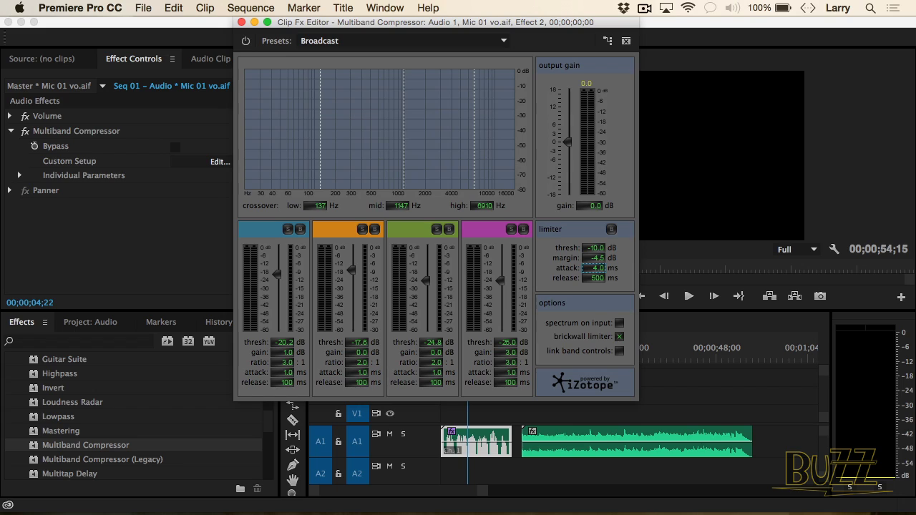
pyautogui.click(587, 258)
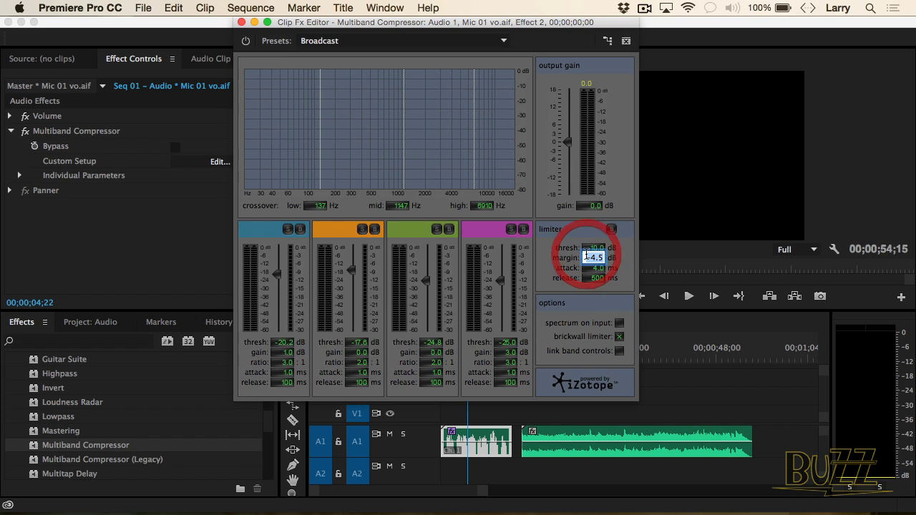
pyautogui.write('-3')
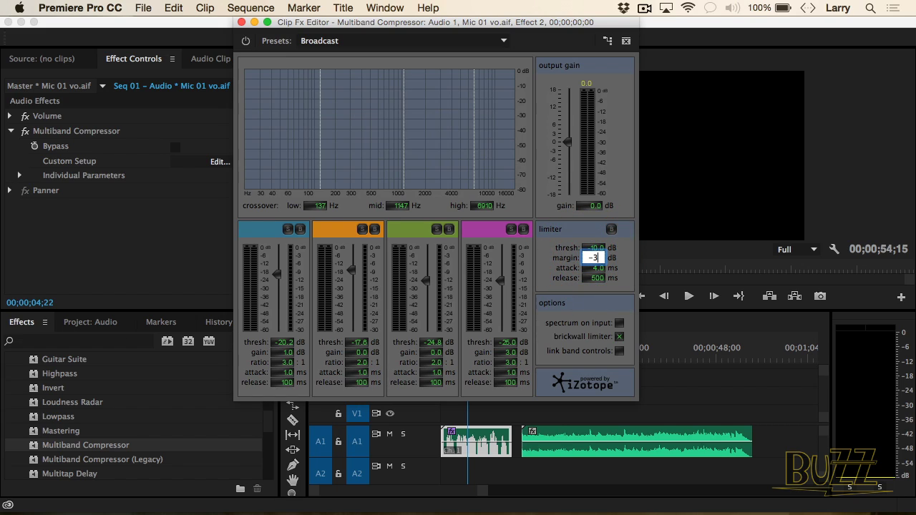
pyautogui.press('Tab')
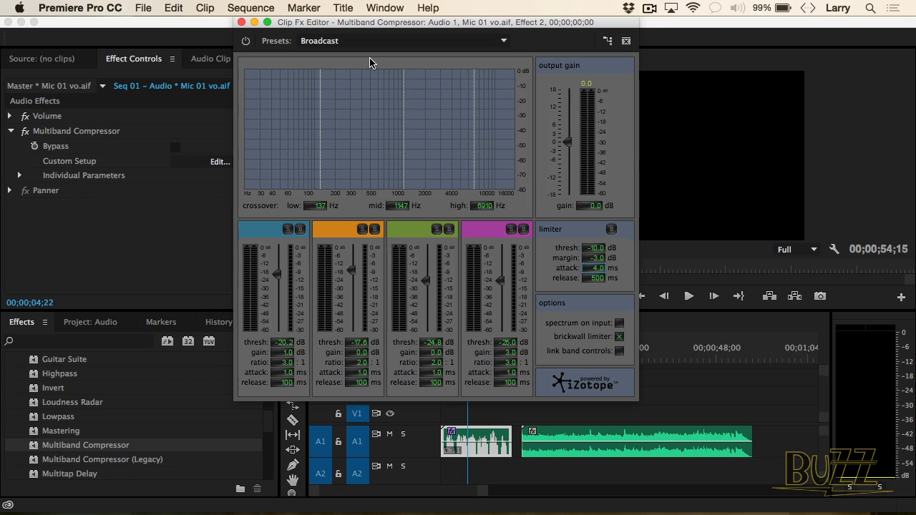
# Step: Close the Clip Fx Editor window
pyautogui.click(242, 25)
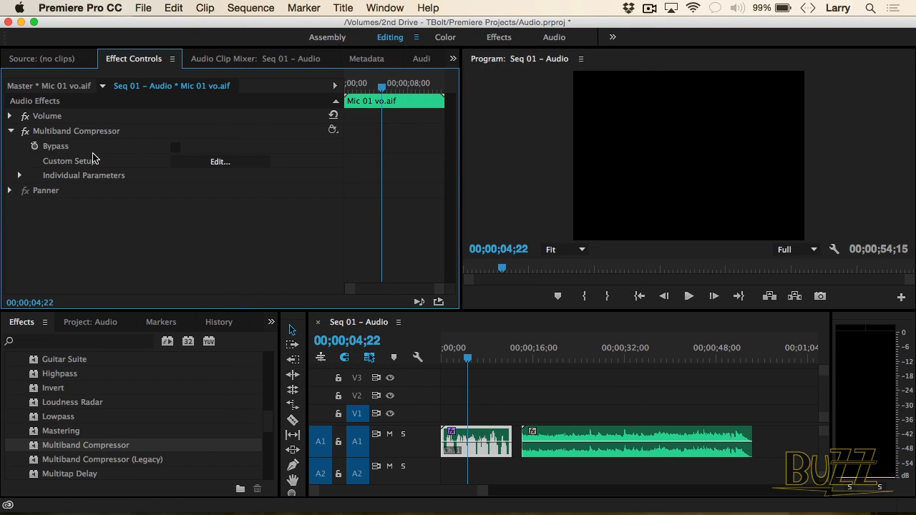
# Step: Play the sequence from the start with the compressor bypassed
pyautogui.click(442, 360)
pyautogui.press('space')
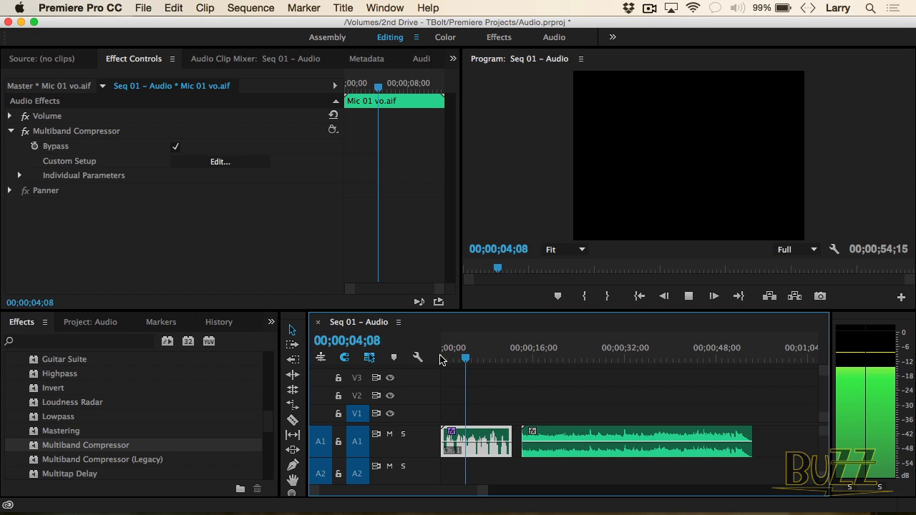
pyautogui.press('space')
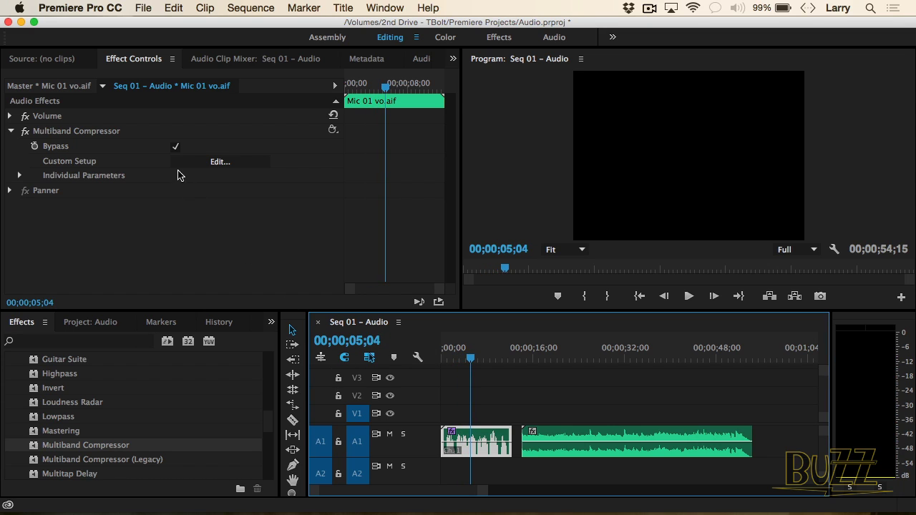
# Step: Turn off Bypass and replay the sequence from the start with the compressor active
pyautogui.click(175, 147)
pyautogui.click(443, 357)
pyautogui.press('space')
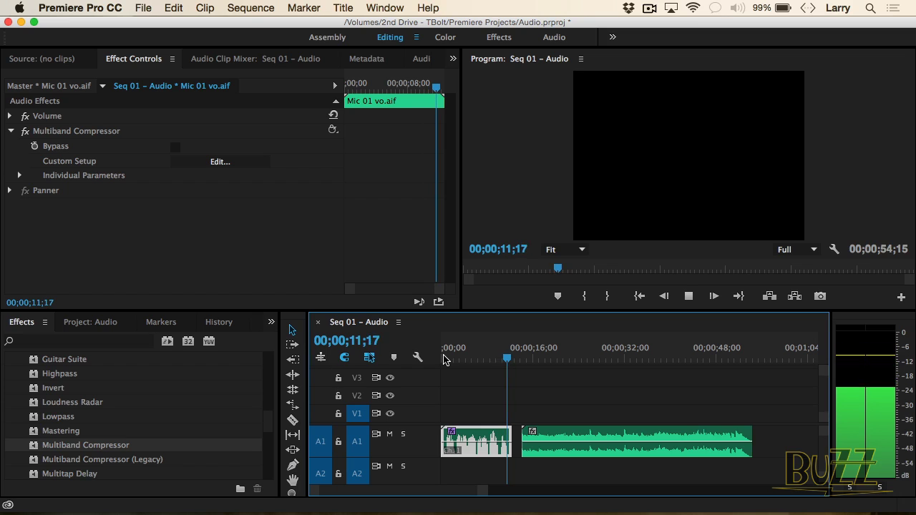
pyautogui.press('space')
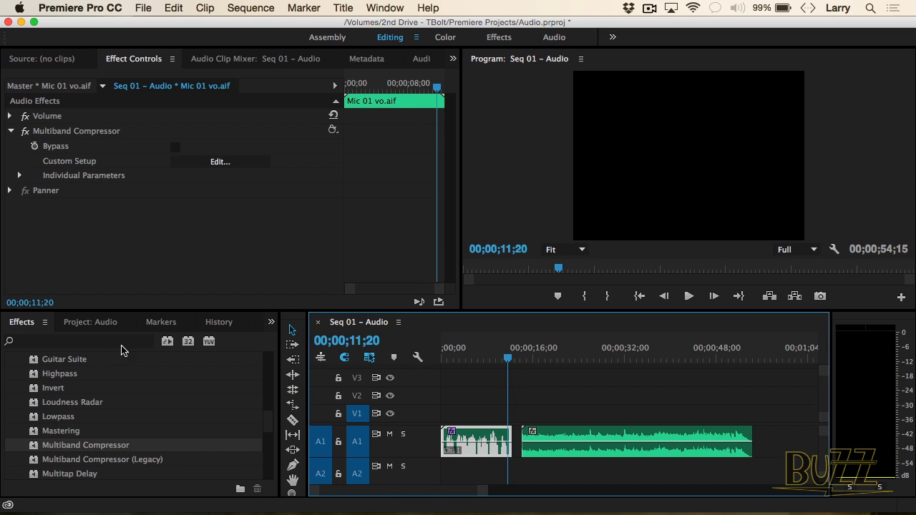
# Step: Place Katz_Cinedeck.wav after the existing clips on A1 and A2, then select it
pyautogui.click(107, 324)
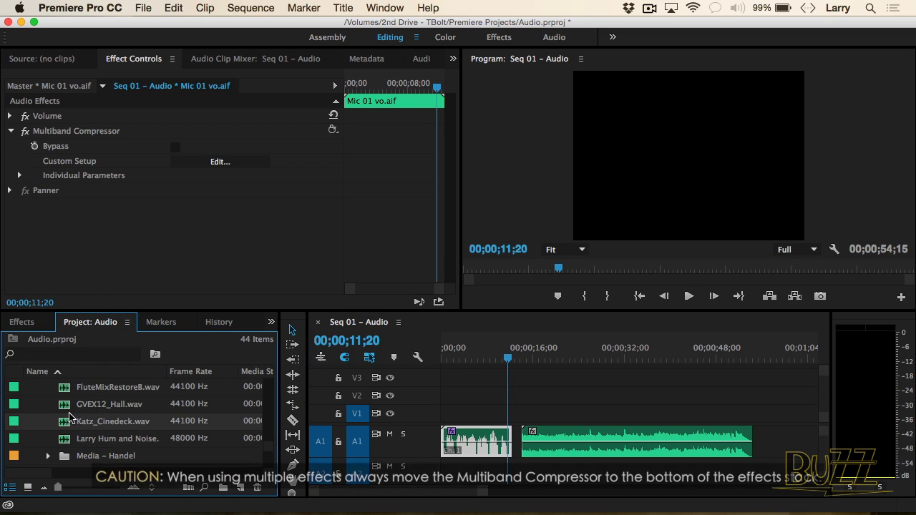
pyautogui.press('Down')
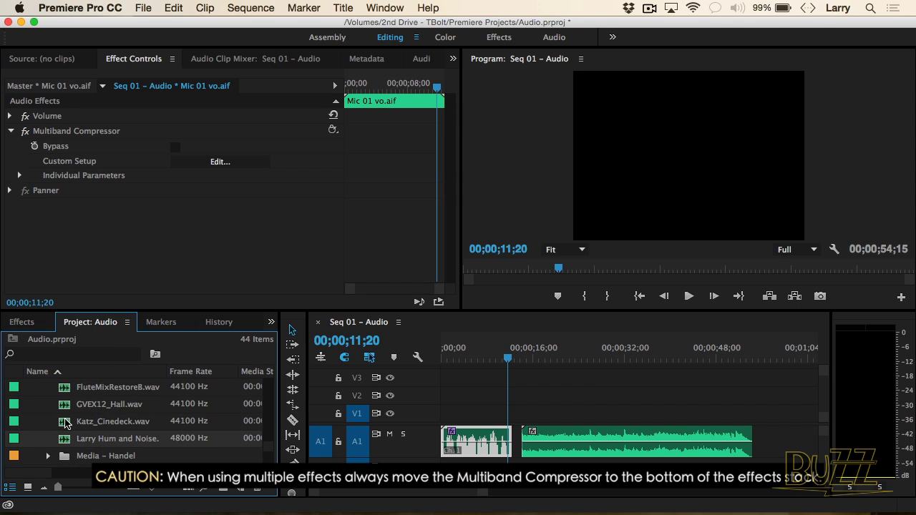
pyautogui.moveTo(65, 430); pyautogui.dragTo(740, 439)
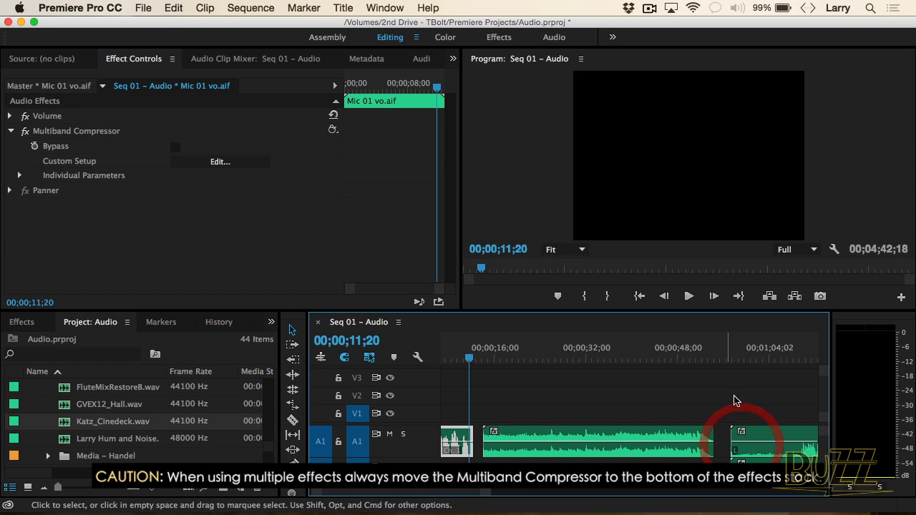
pyautogui.click(732, 358)
pyautogui.press('`')
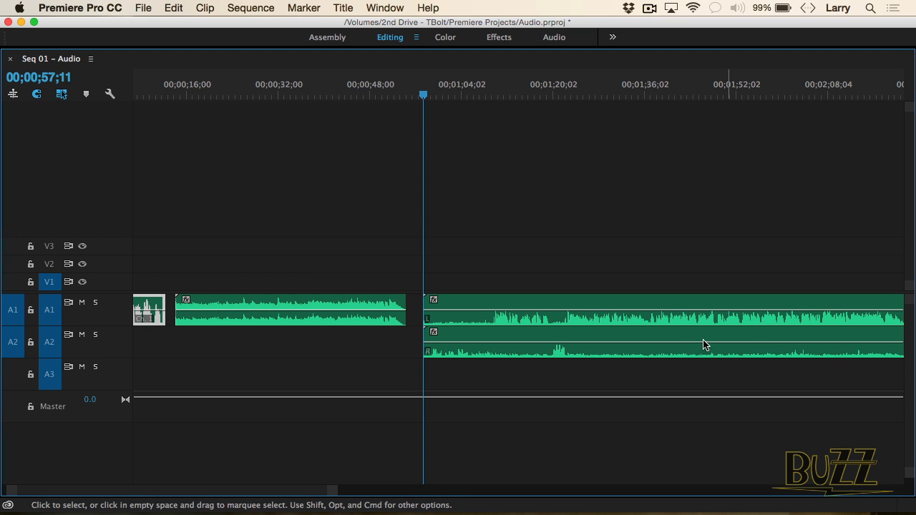
pyautogui.click(532, 320)
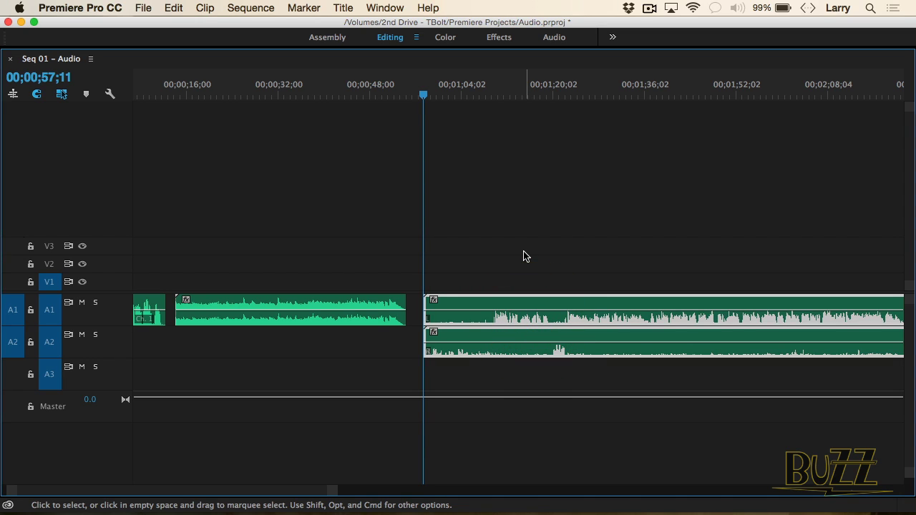
pyautogui.press('`')
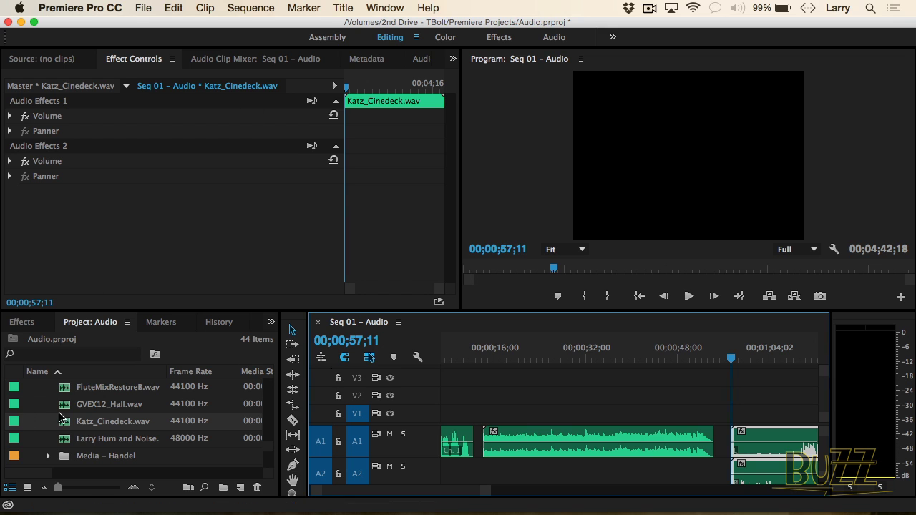
# Step: Apply Multiband Compressor to the stereo Katz_Cinedeck.wav clip
pyautogui.click(32, 329)
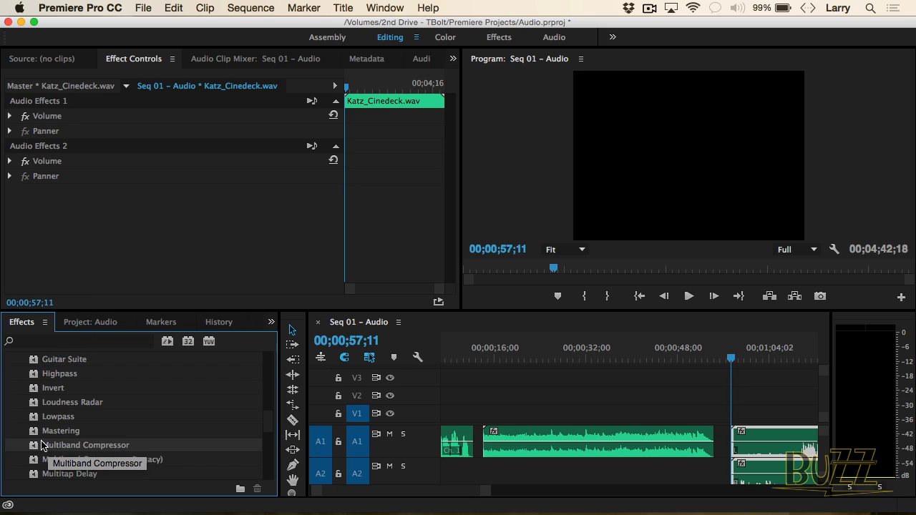
pyautogui.moveTo(34, 448); pyautogui.dragTo(653, 386)
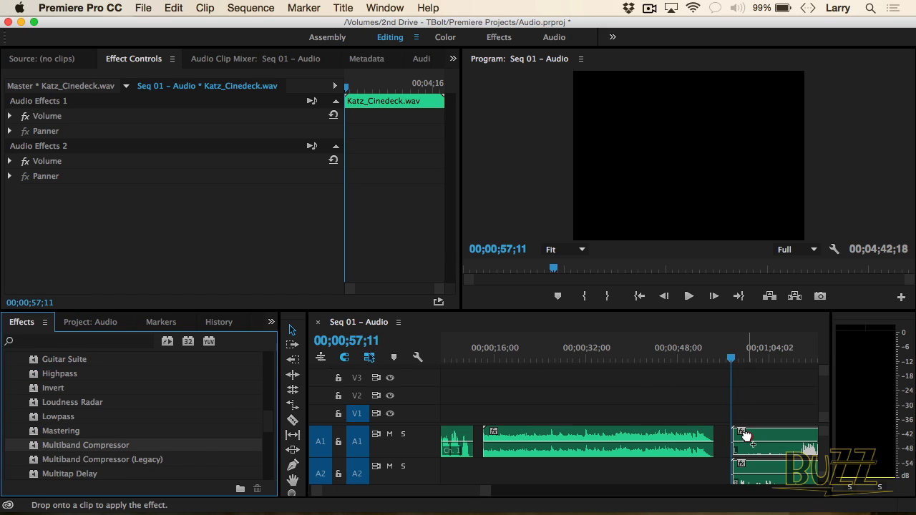
pyautogui.moveTo(744, 435); pyautogui.dragTo(744, 437)
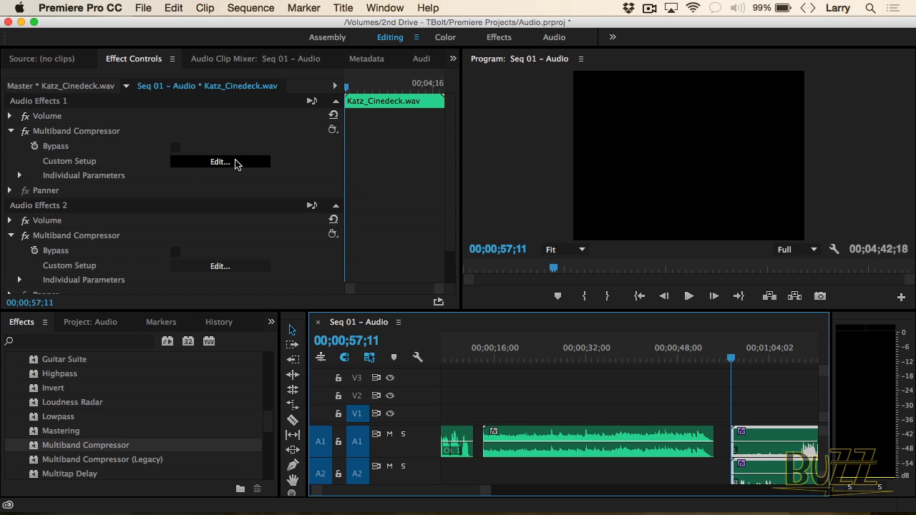
# Step: Set channel 1's compressor to Broadcast after trying Classical Master, with a -3 dB limiter margin
pyautogui.click(237, 164)
pyautogui.click(421, 97)
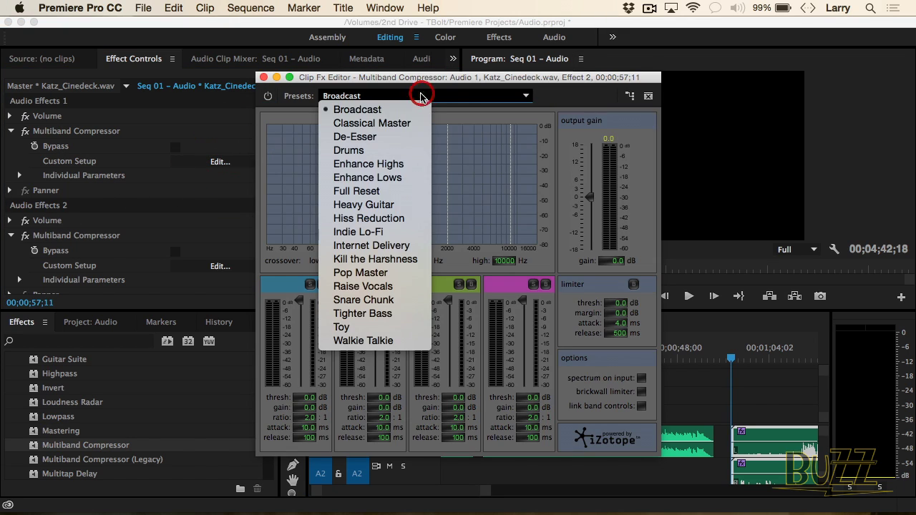
pyautogui.click(403, 122)
pyautogui.click(400, 100)
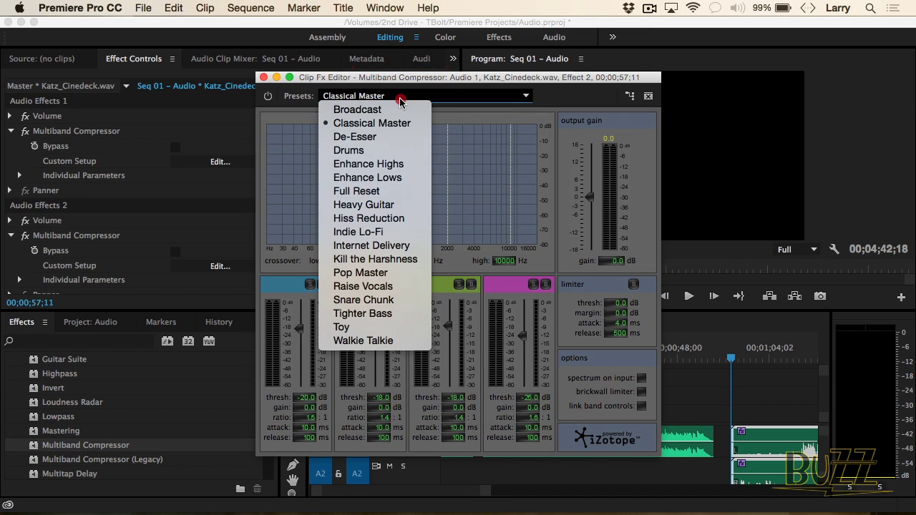
pyautogui.click(400, 109)
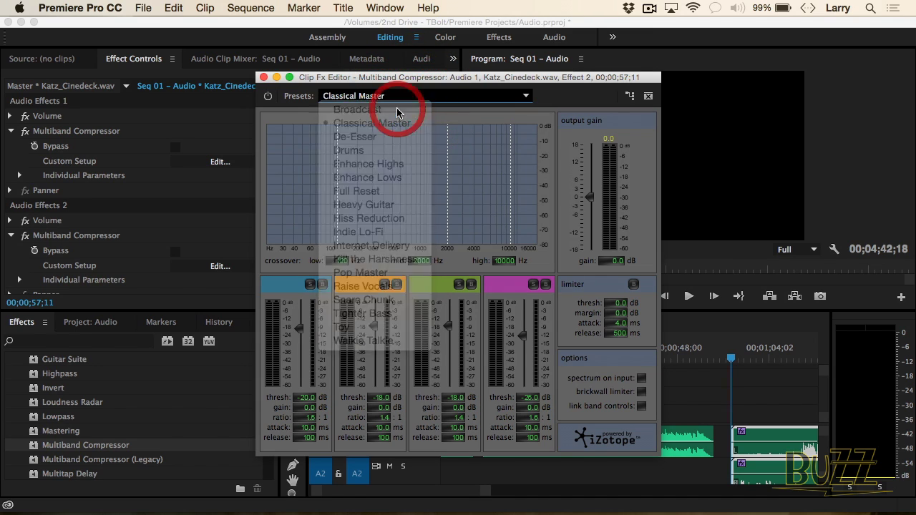
pyautogui.click(610, 323)
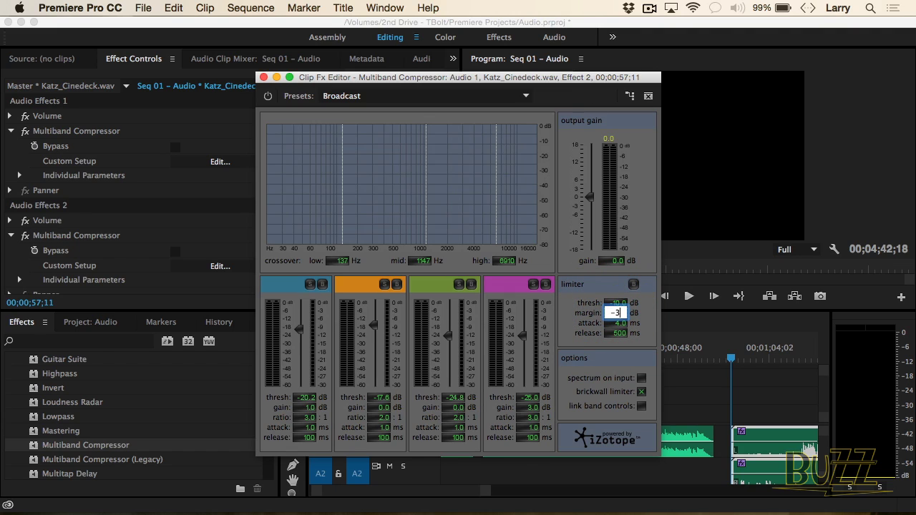
pyautogui.click(219, 268)
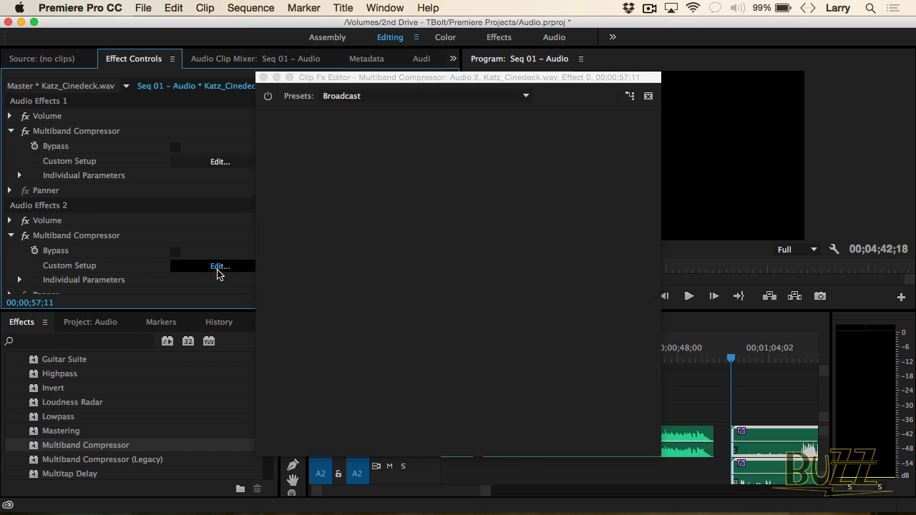
# Step: Choose the Broadcast preset for channel 2, passing through De-Esser
pyautogui.click(389, 97)
pyautogui.click(384, 122)
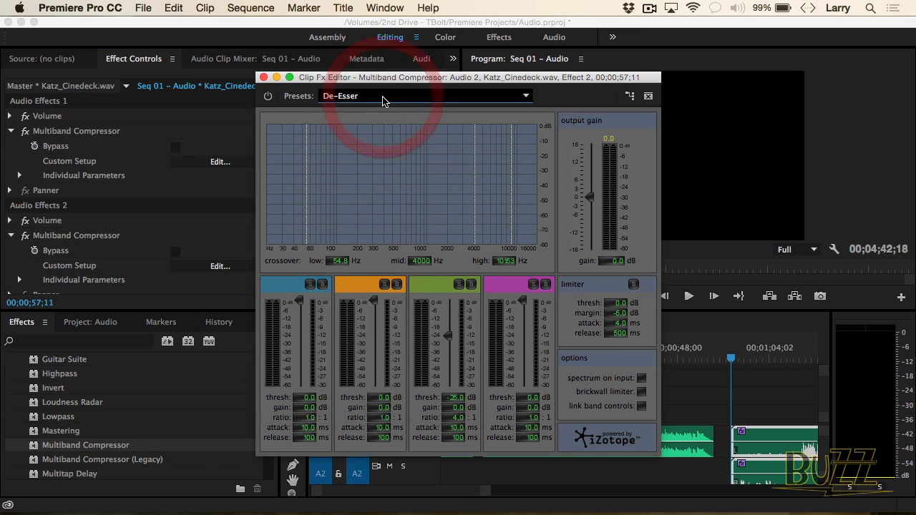
pyautogui.click(383, 98)
pyautogui.press('Escape')
pyautogui.press('Up')
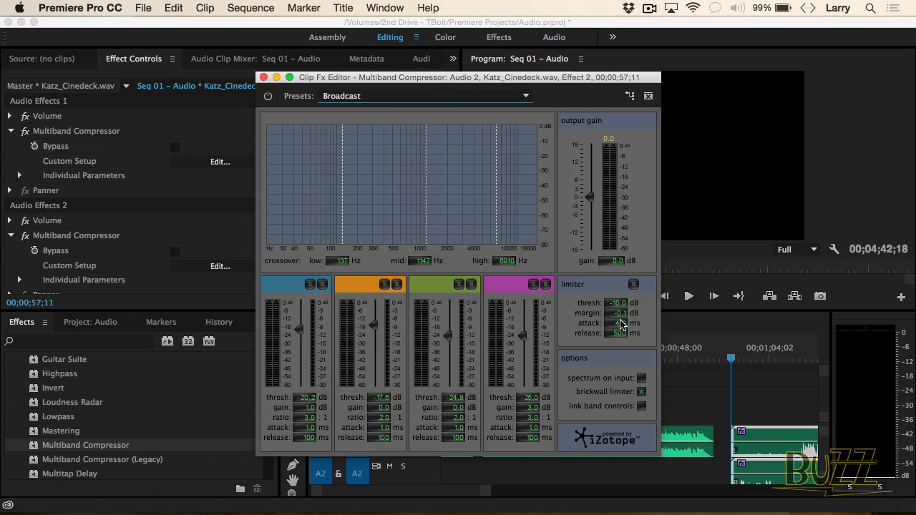
# Step: Set channel 2's limiter margin to -3 dB, close the editor, and park the playhead at 00;00;54;15
pyautogui.doubleClick(615, 313)
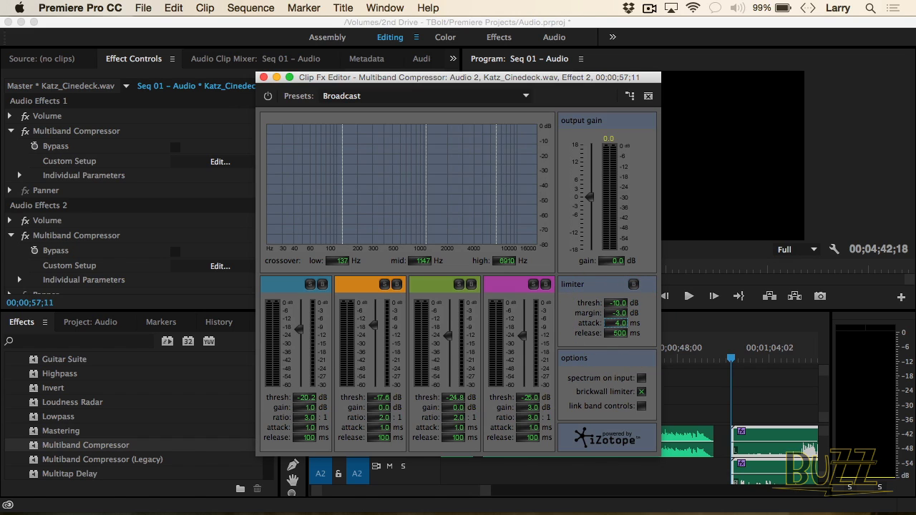
pyautogui.click(264, 77)
pyautogui.click(712, 361)
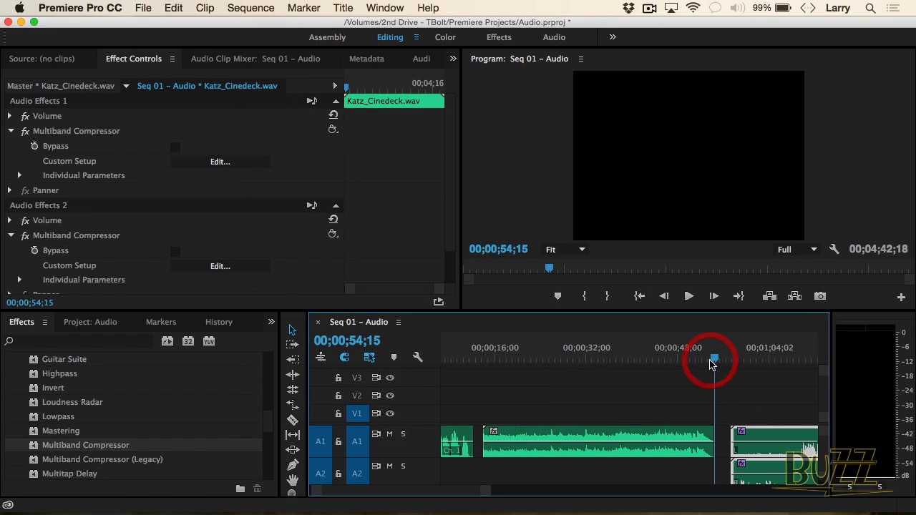
pyautogui.press('space')
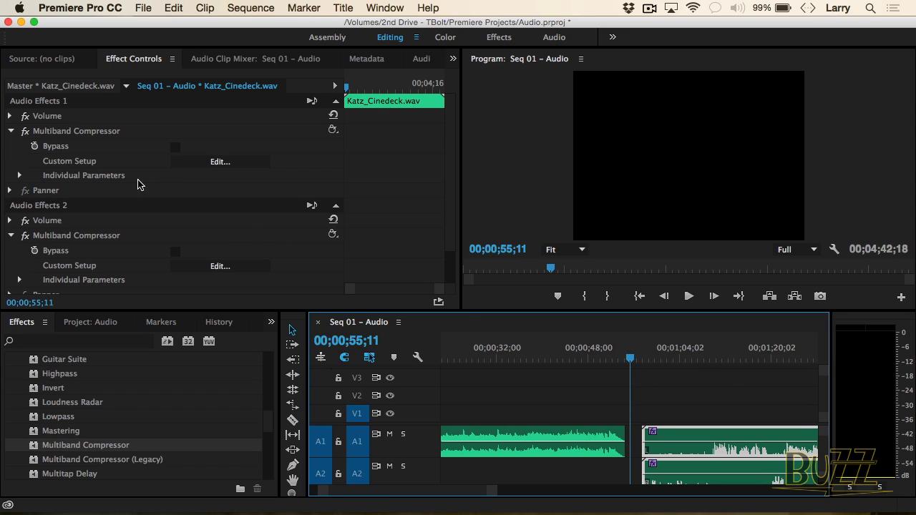
pyautogui.click(25, 132)
pyautogui.click(24, 223)
pyautogui.click(25, 237)
pyautogui.press('space')
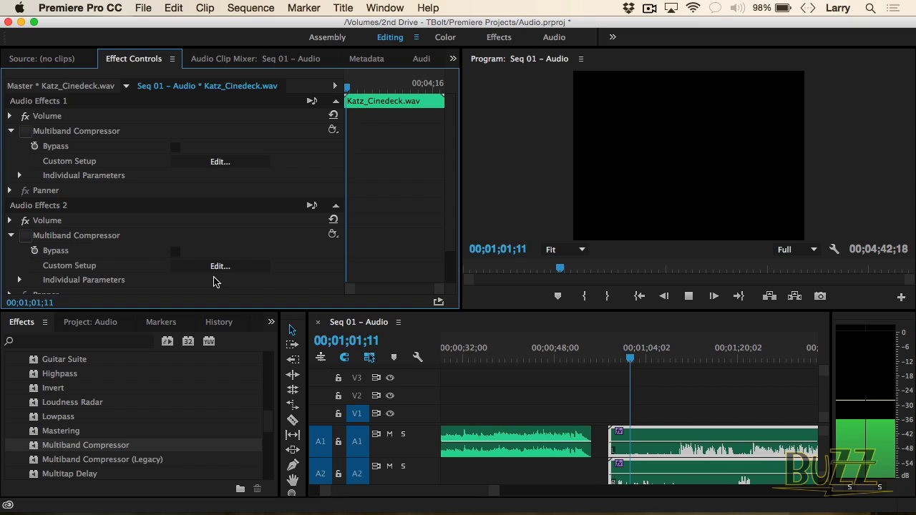
pyautogui.click(725, 363)
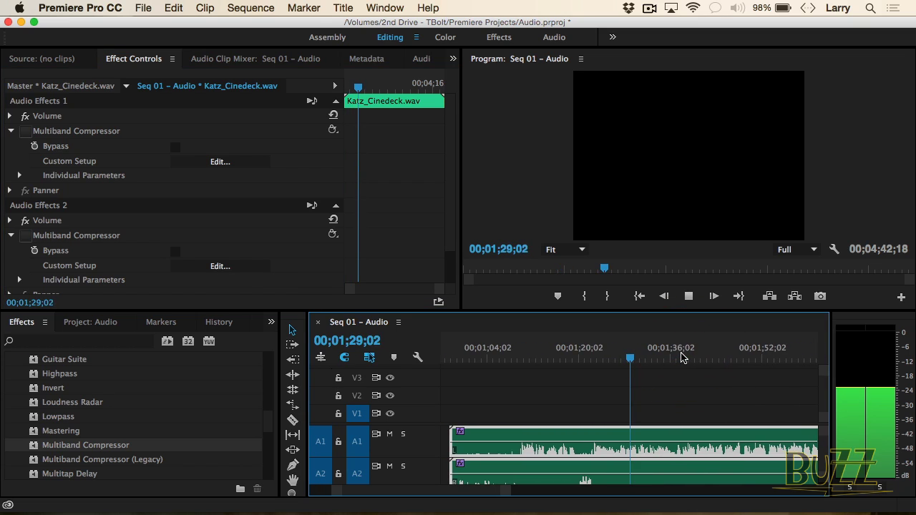
pyautogui.press('space')
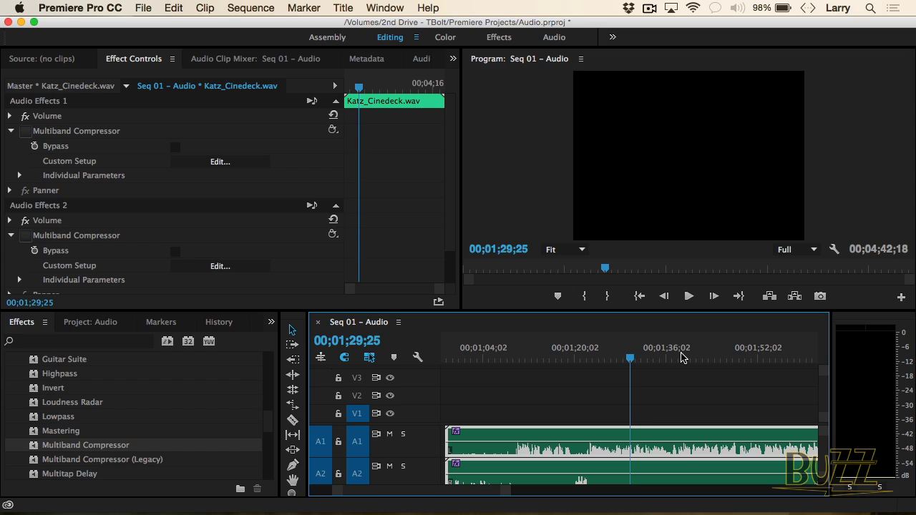
pyautogui.click(26, 131)
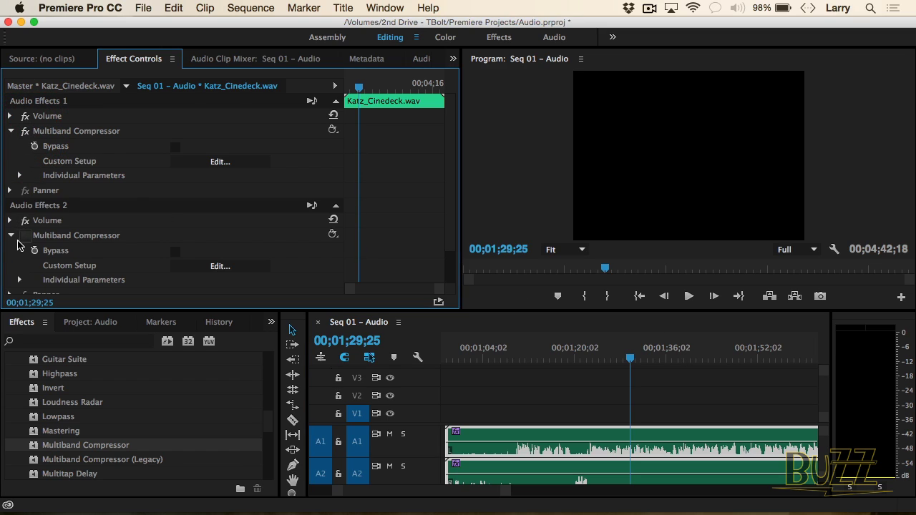
pyautogui.click(595, 360)
pyautogui.press('space')
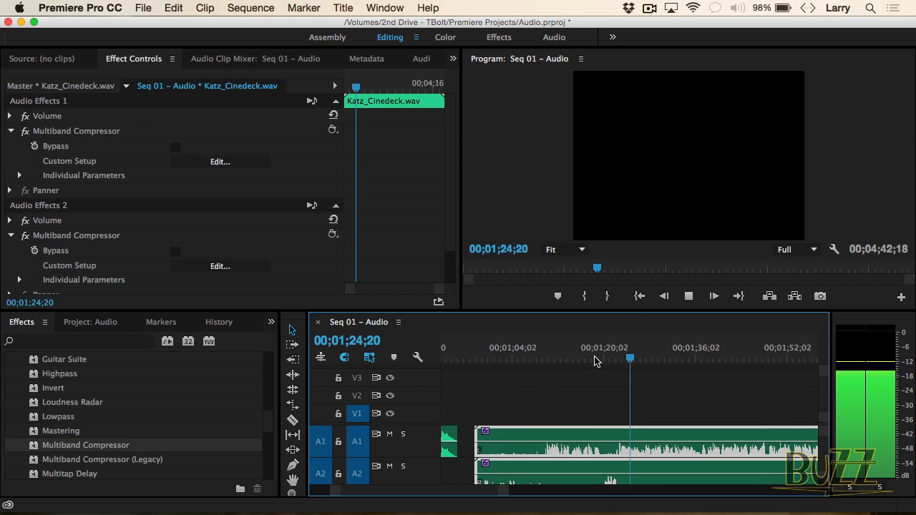